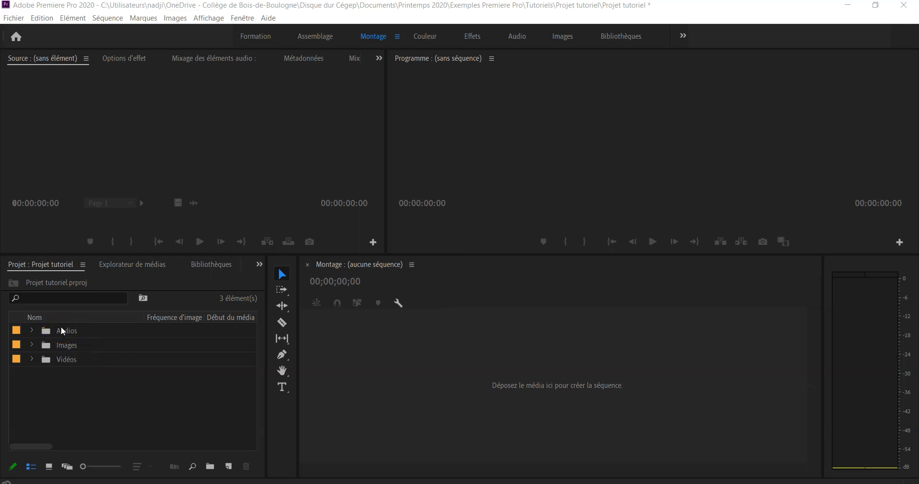
Start importing media into the Vidéos bin and browse to the Vidéos folder inside Projet final
click(67, 360)
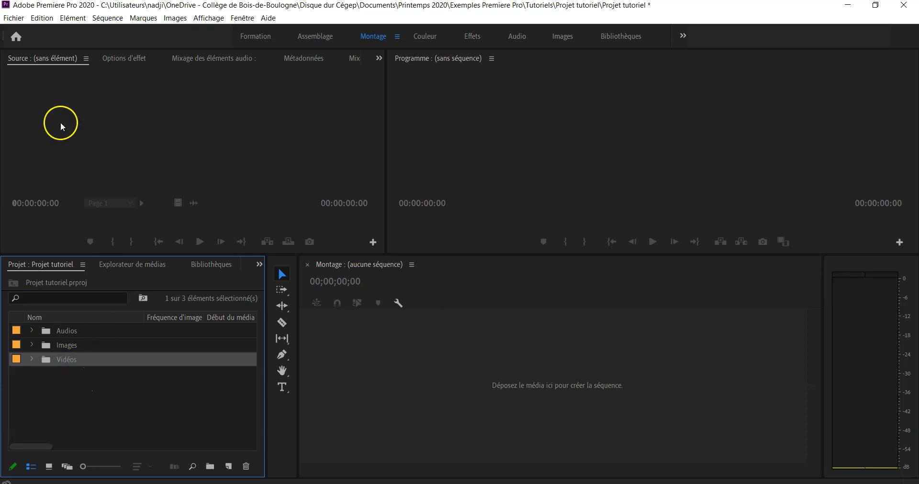
click(11, 19)
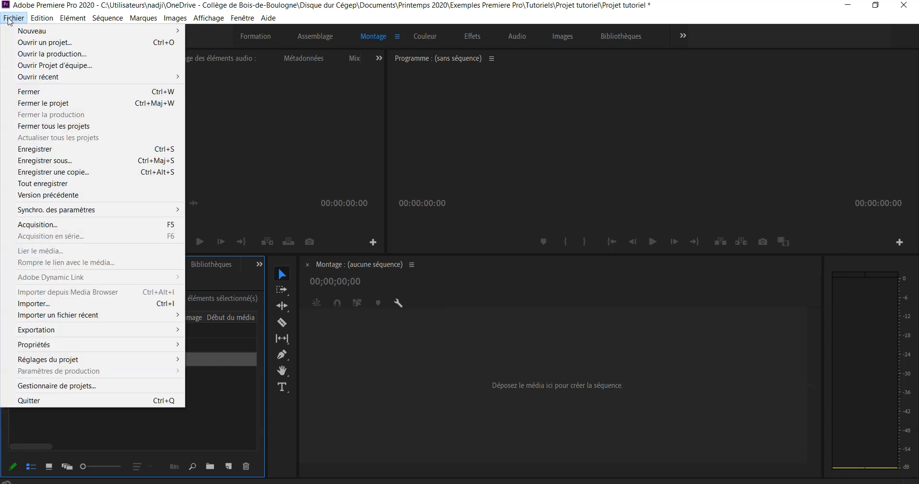
click(102, 302)
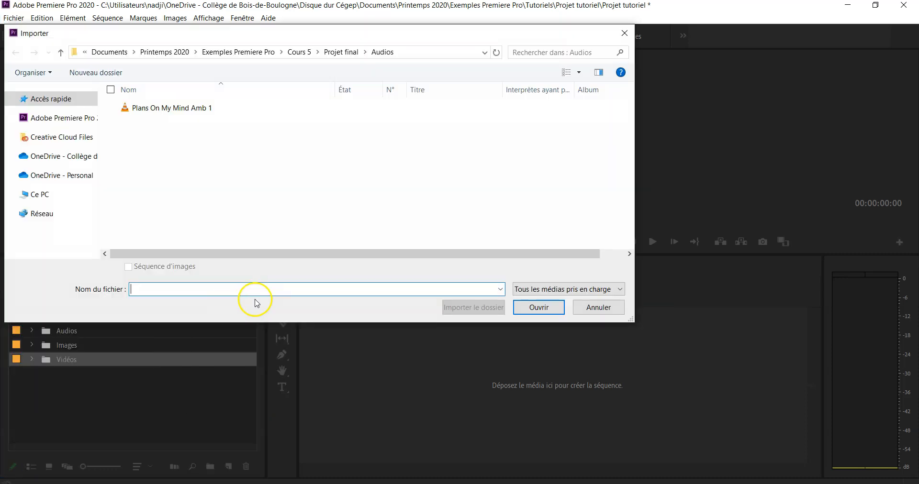
click(332, 52)
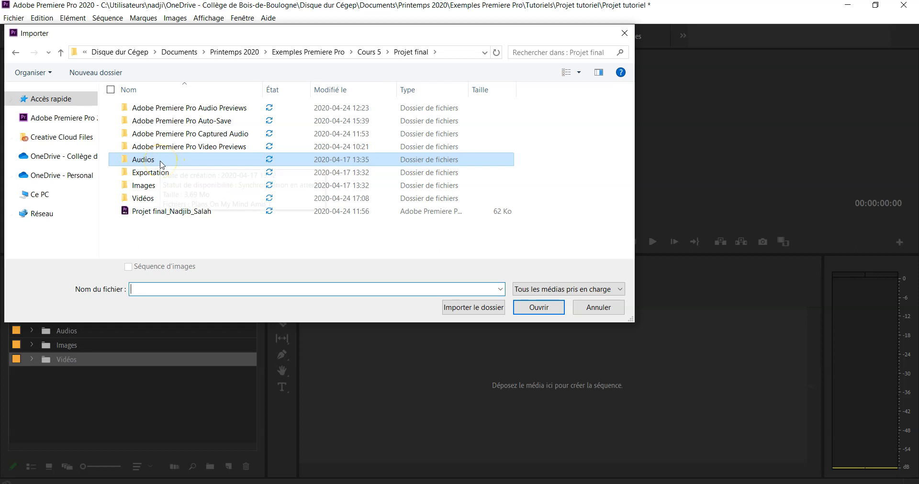
double_click(152, 199)
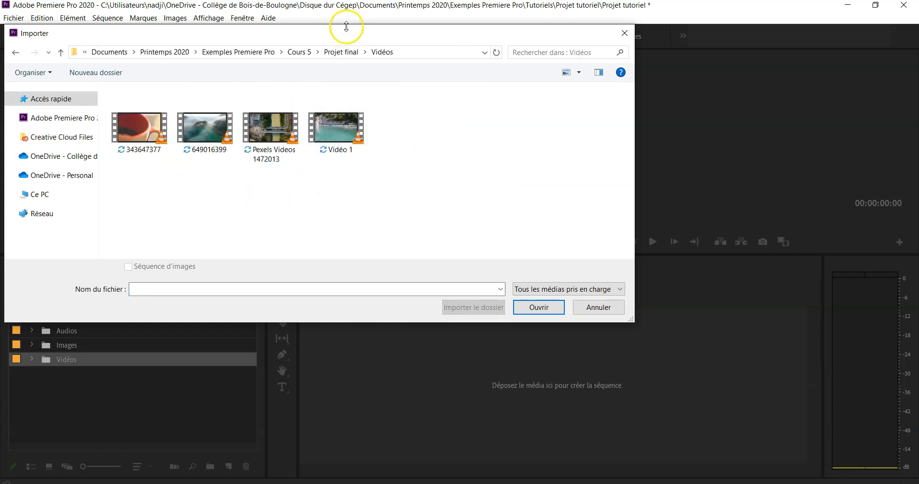
Import the clips 343647377, 649016399, Pexels Videos 1472013 and Vidéo 1, and check the contents of the Vidéos bin
drag(415, 116, 114, 167)
click(236, 195)
click(136, 119)
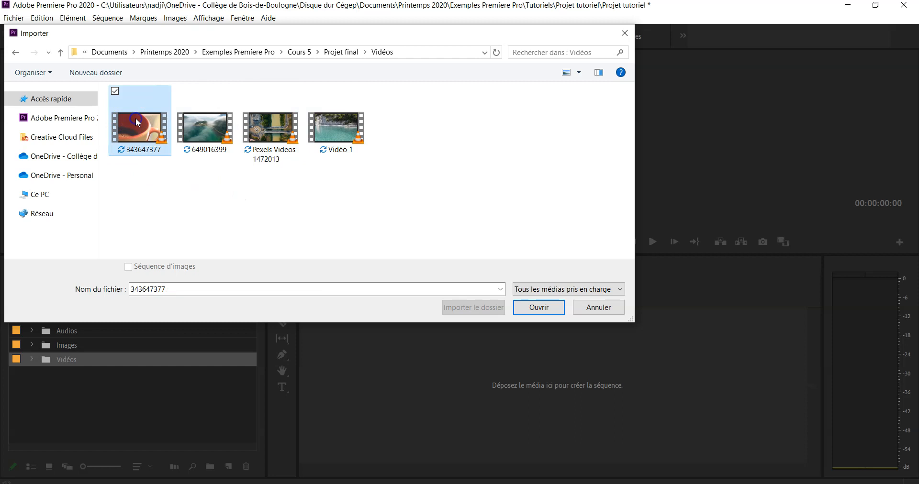
ctrl+click(205, 131)
ctrl+click(275, 130)
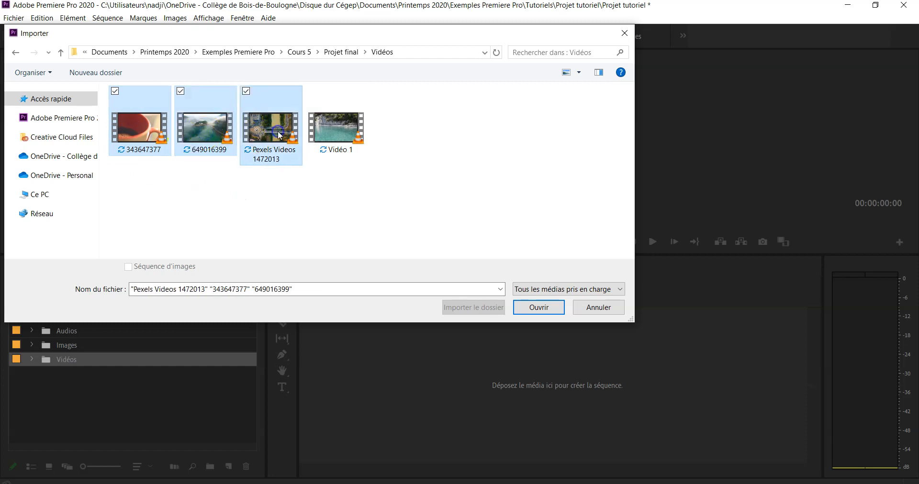
ctrl+click(335, 129)
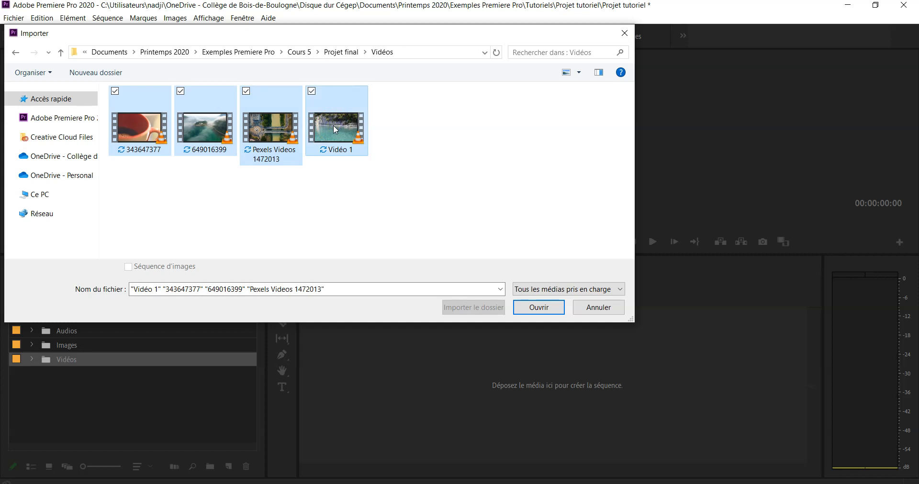
click(540, 309)
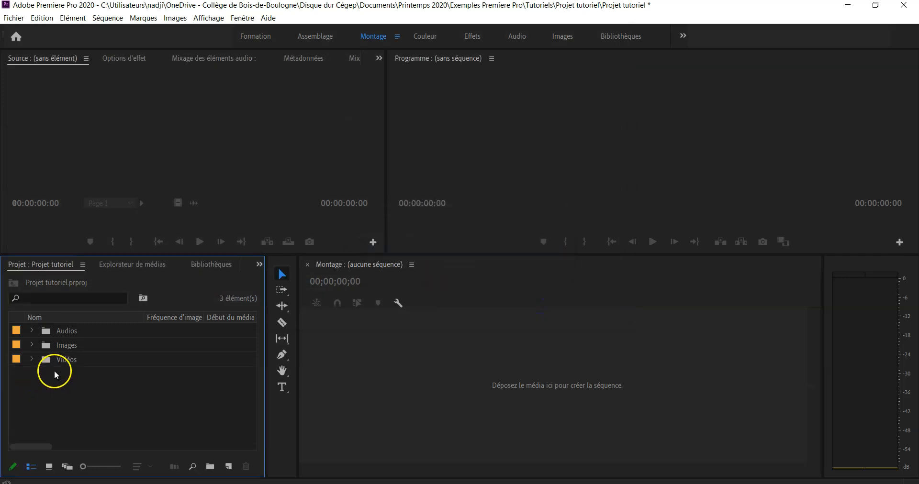
click(33, 359)
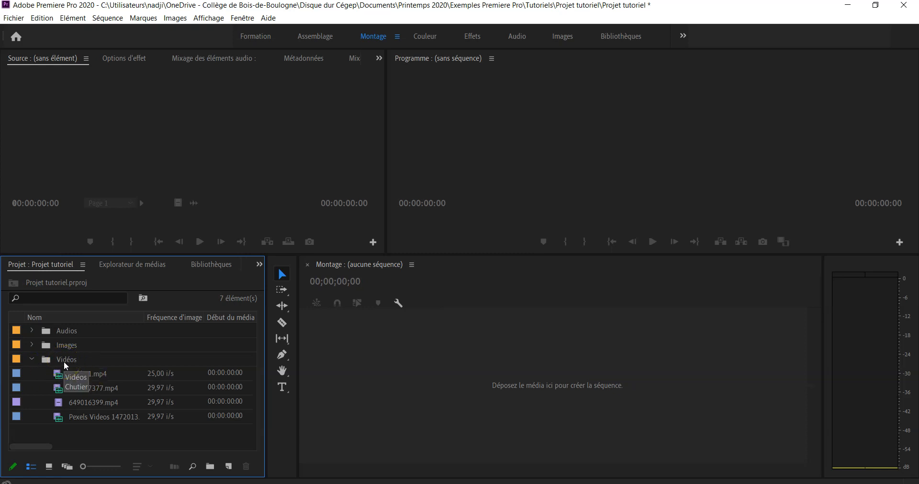
click(30, 360)
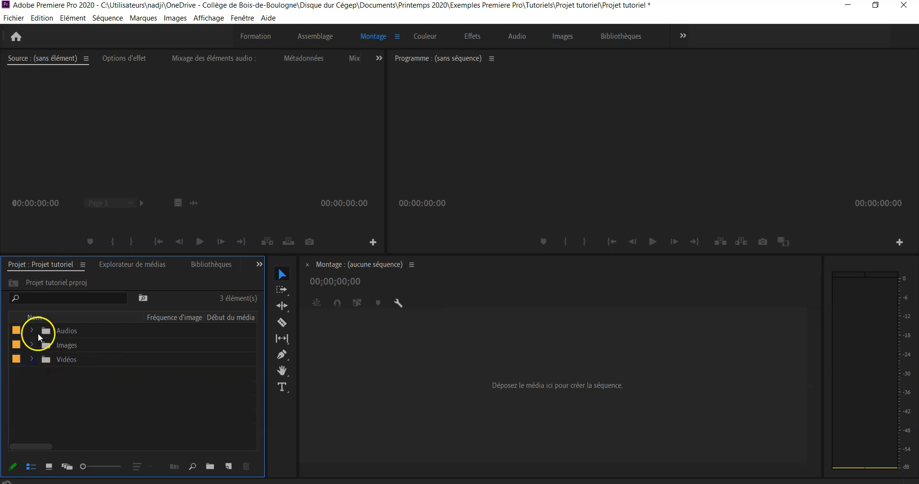
Import the music file Plans On My Mind Amb 1 from the project's Audios folder into the Audios bin
click(63, 330)
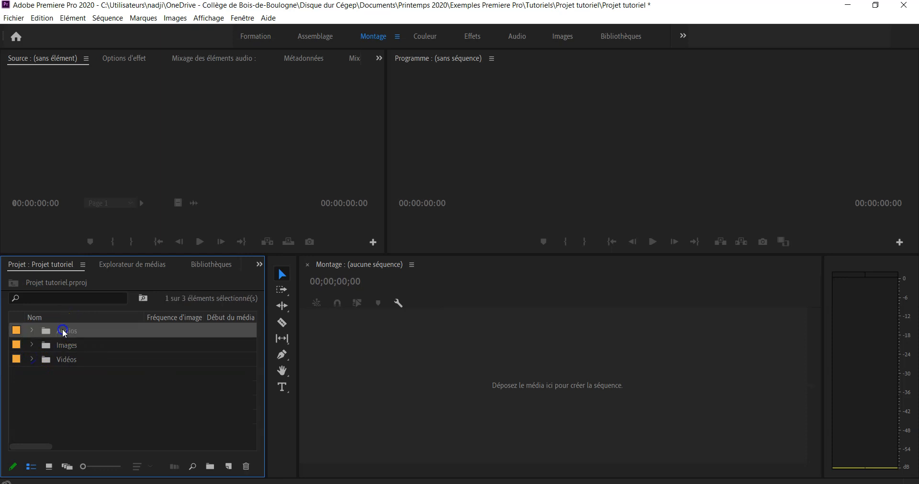
click(14, 18)
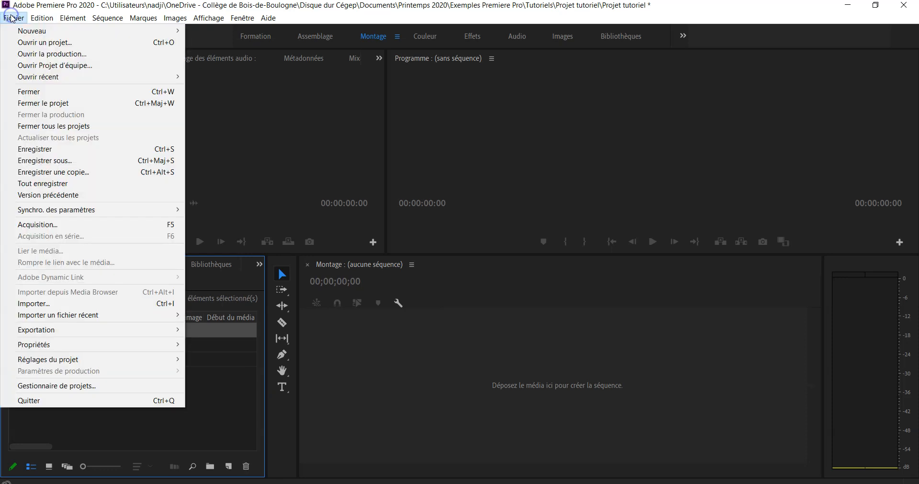
click(76, 304)
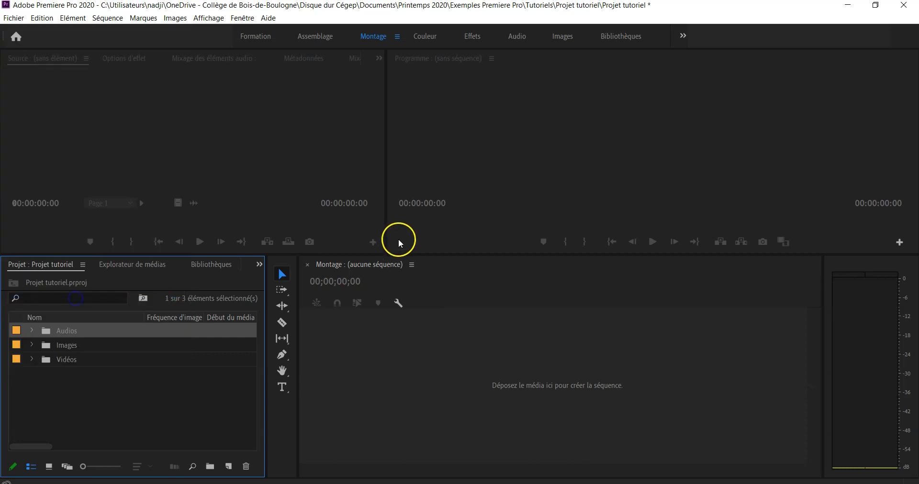
click(334, 52)
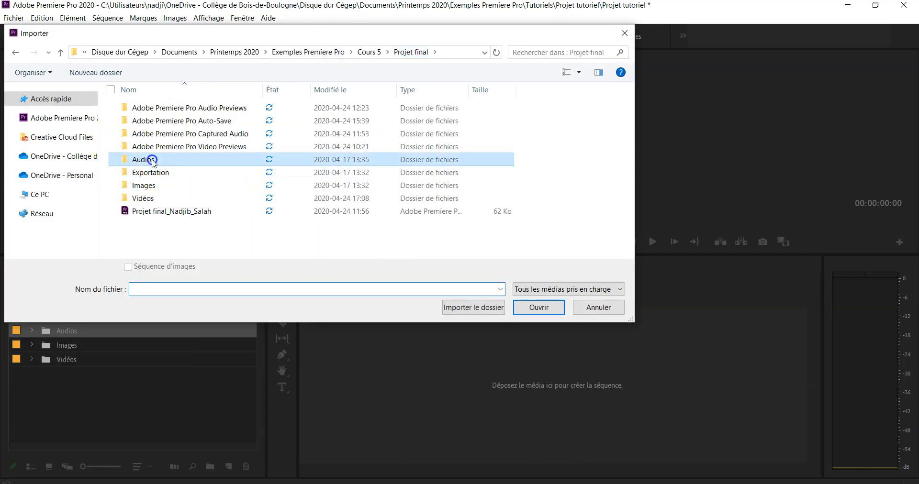
double_click(156, 159)
click(172, 107)
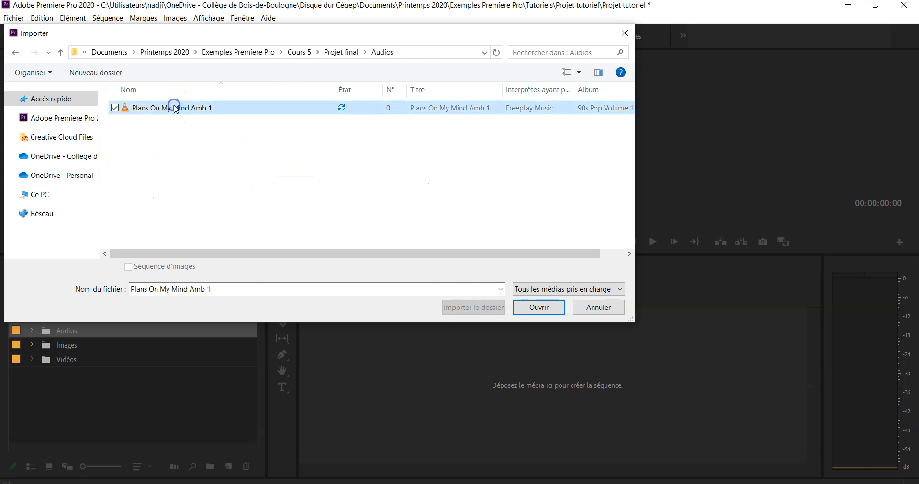
click(527, 308)
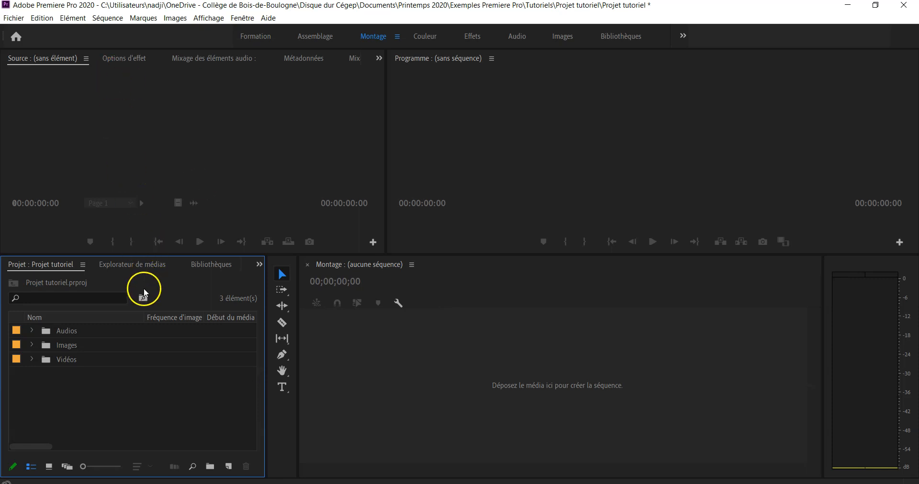
Create a new sequence named Projet tutoriel with the ARRI 1080p 23,976 preset
click(13, 22)
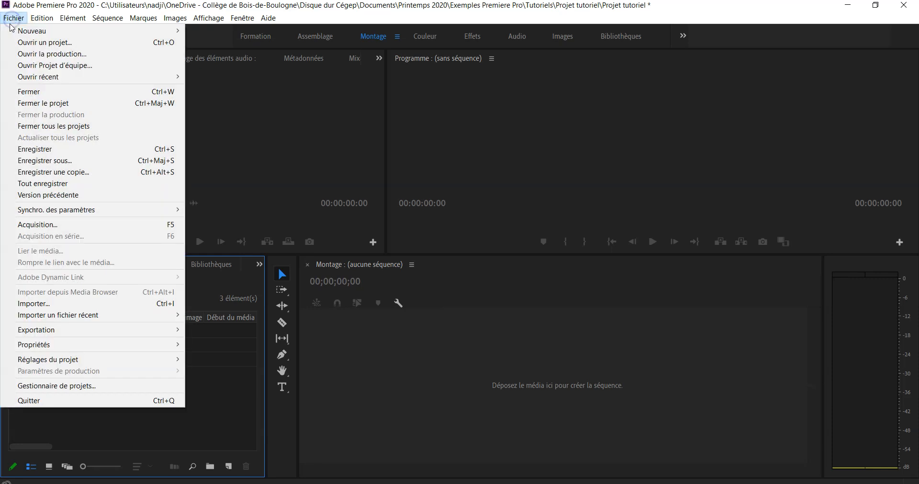
mouse_move(170, 30)
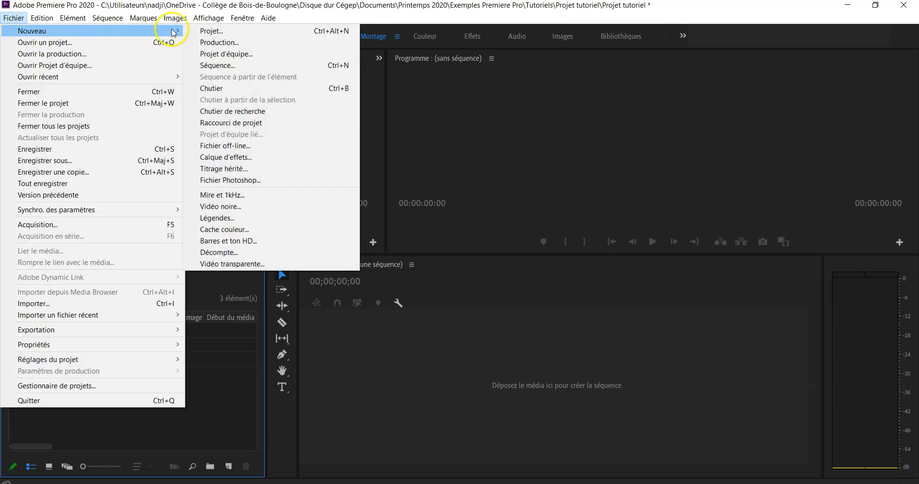
click(232, 64)
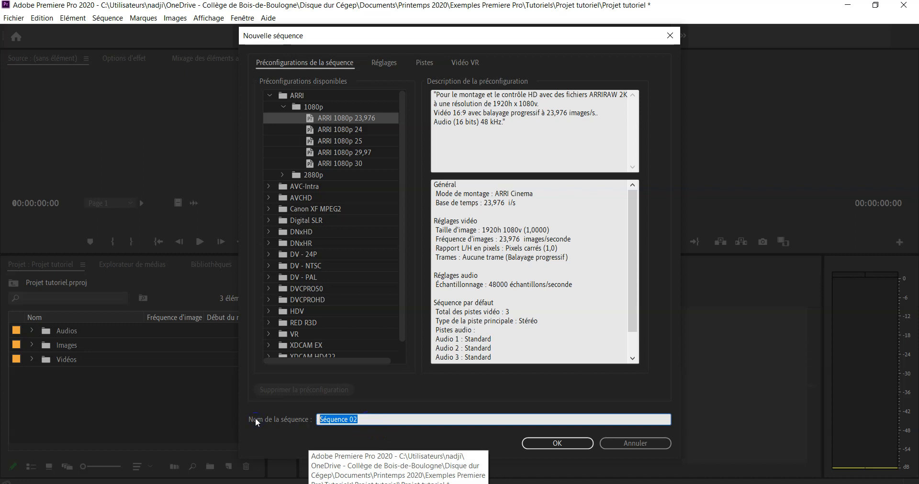
text(Projet tutoriel)
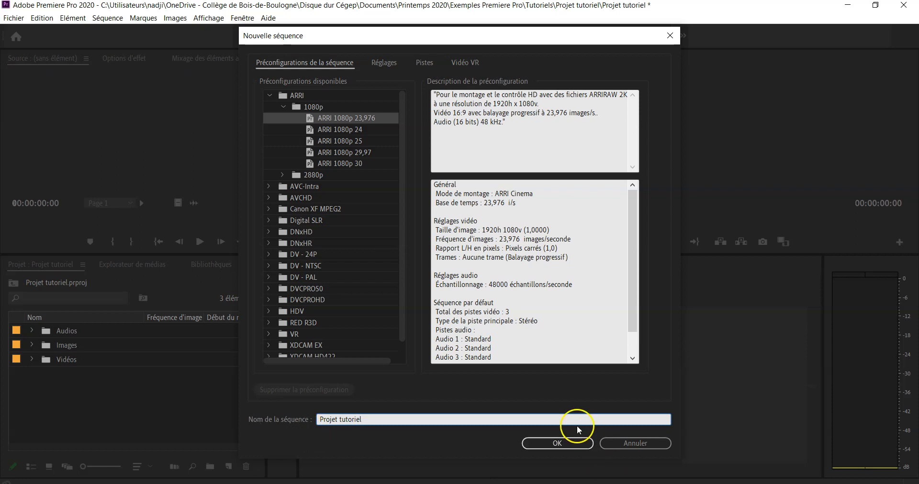
click(547, 441)
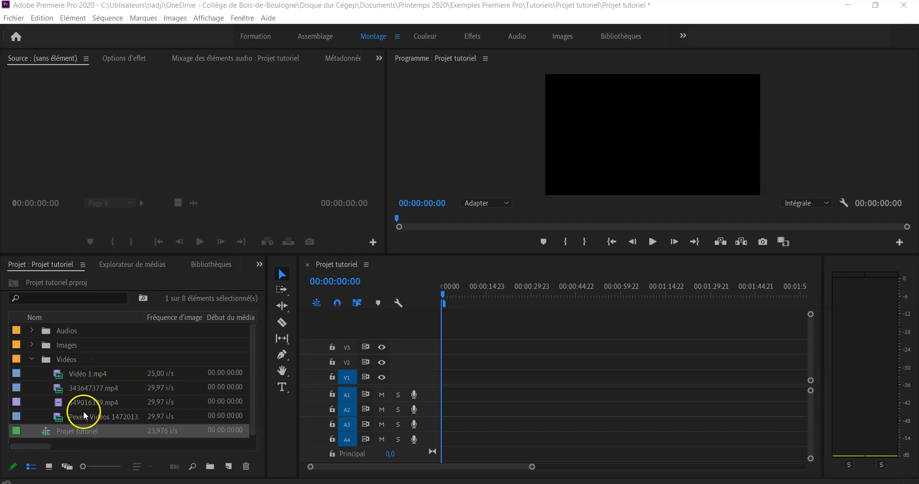
Place 649016399.mp4 at the start of video track V1, keeping the existing sequence settings
drag(82, 400, 439, 383)
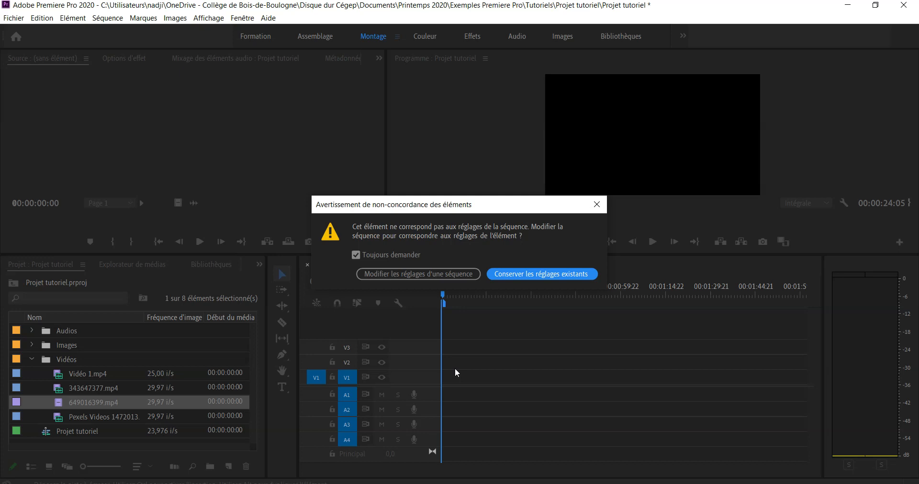
click(530, 276)
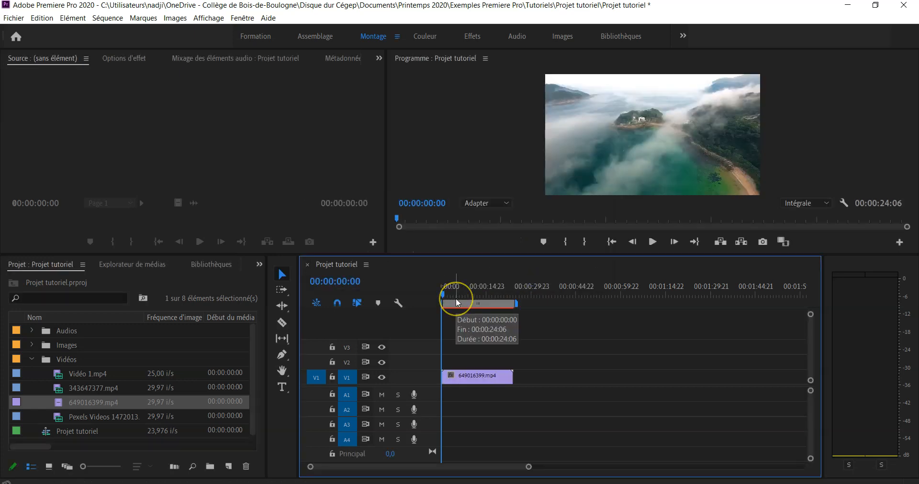
click(457, 376)
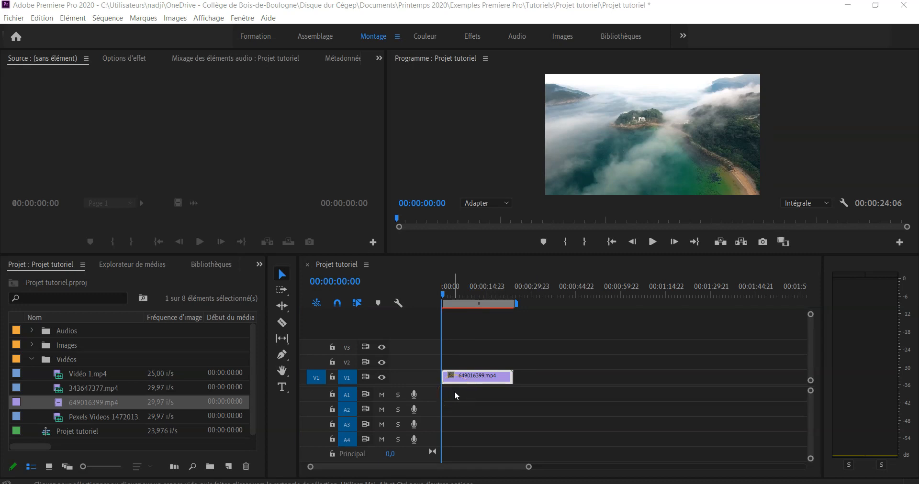
click(442, 396)
Move the 649016399.mp4 clip along V1 so that it starts at about 00:00:11:05
click(472, 379)
mouse_move(473, 380)
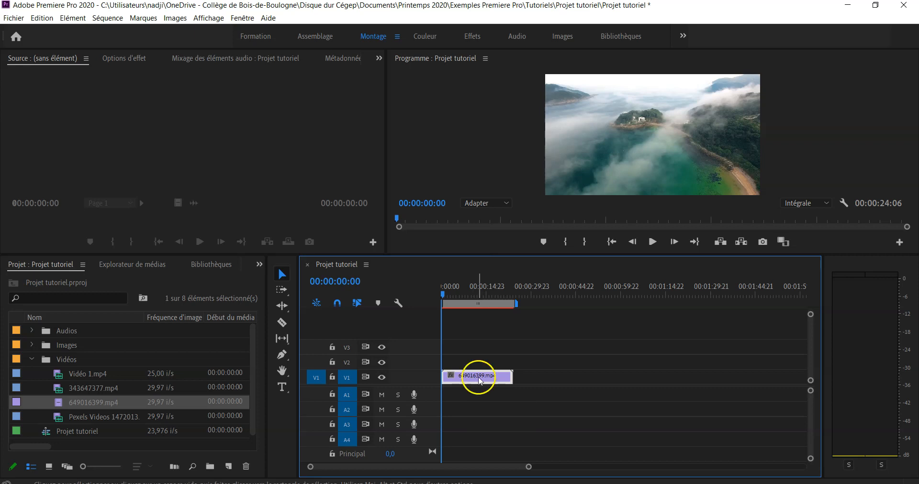
click(472, 379)
drag(472, 379, 499, 379)
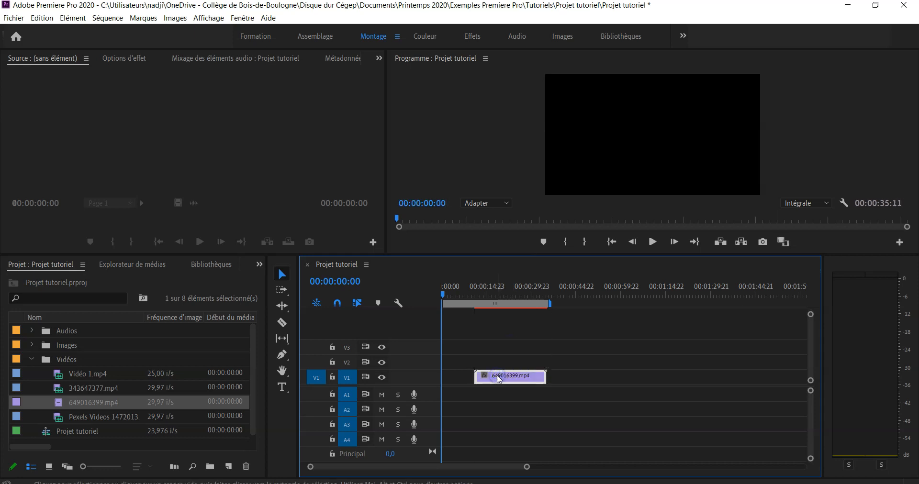
Trim the 649016399.mp4 clip's end to about 00:00:24:07 and its start to about 00:00:14:23
click(543, 376)
drag(544, 376, 523, 377)
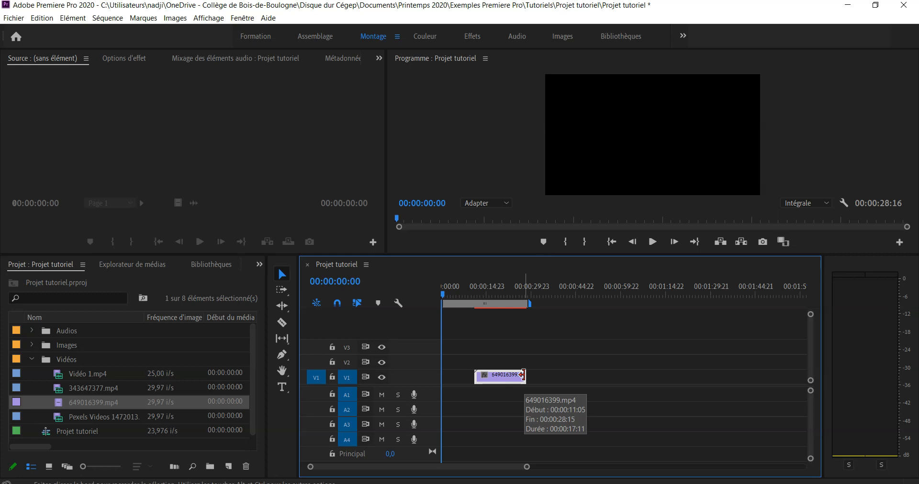
drag(524, 376, 512, 376)
click(480, 382)
drag(478, 377, 489, 376)
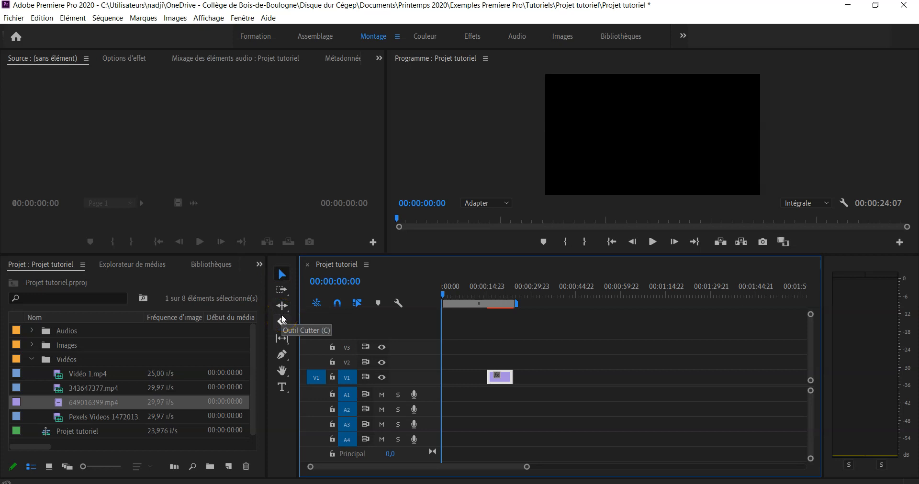
Shift the trimmed clip on V1 with the Track Select Forward tool so that it ends at about 00:00:48:11
click(285, 287)
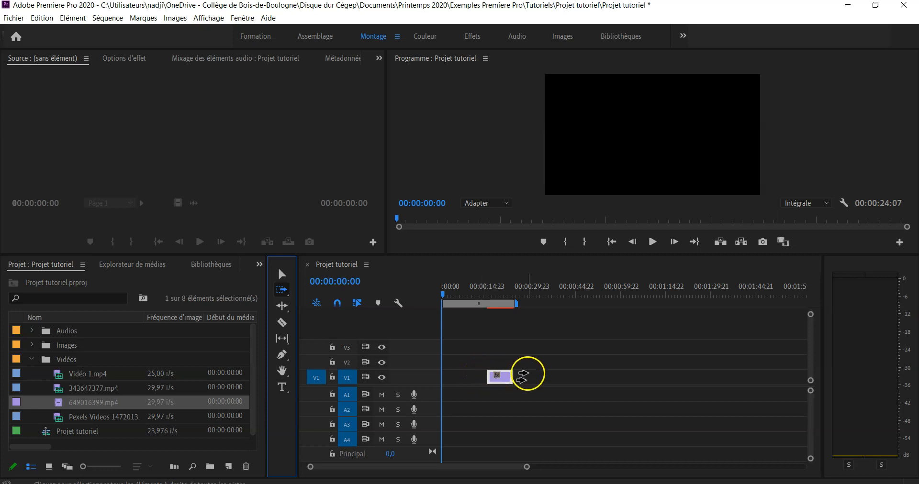
click(472, 376)
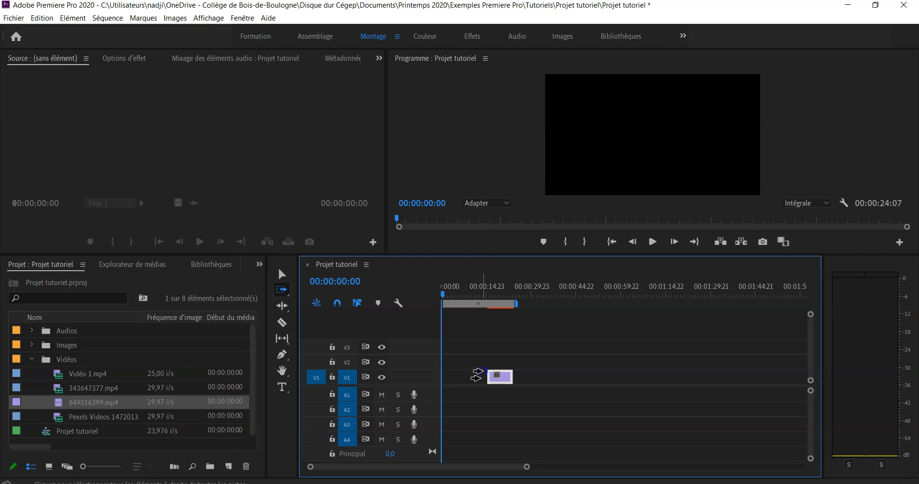
drag(483, 371, 554, 377)
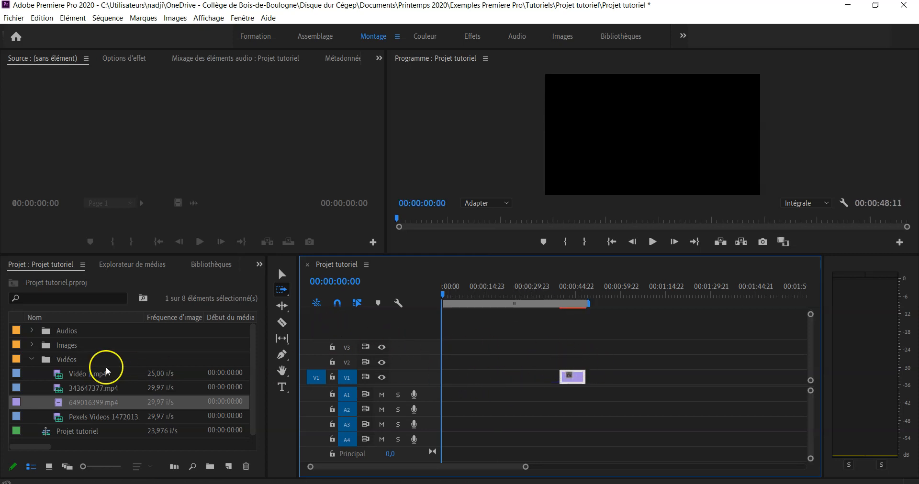
Append 343647377.mp4 and Vidéo 1.mp4 end to end after the trimmed clip on V1
drag(85, 390, 587, 375)
drag(78, 375, 682, 389)
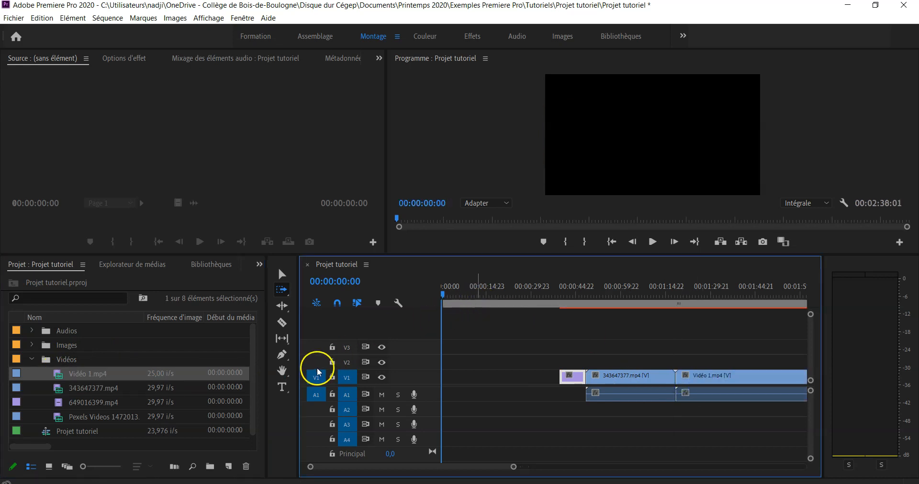
Select all clips with the Track Select Forward tool and shift them earlier so the sequence ends at about 00:02:30:06
click(282, 290)
click(517, 378)
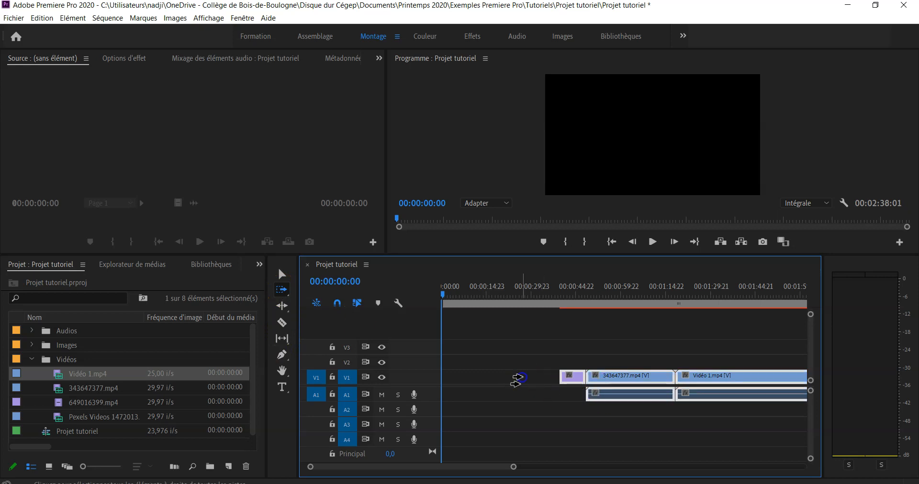
mouse_move(517, 381)
mouse_down()
mouse_move(498, 378)
mouse_move(595, 371)
mouse_move(492, 377)
mouse_move(505, 381)
mouse_up()
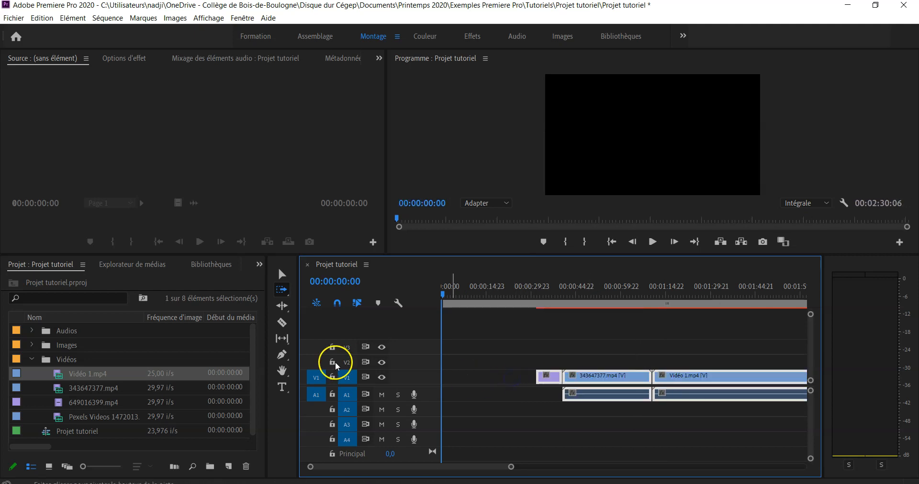
Deselect the clips and lengthen 649016399.mp4 with the Ripple Edit (Allongement) tool so the sequence ends at about 00:02:34:11
click(280, 307)
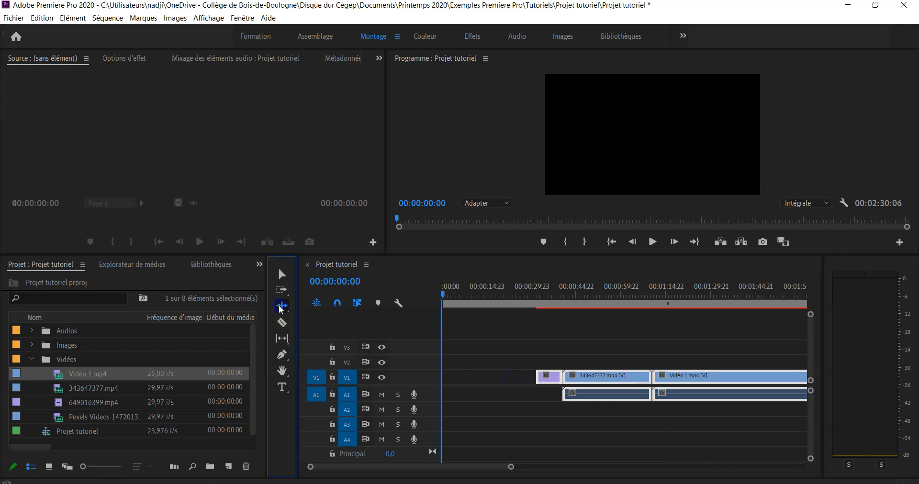
click(559, 349)
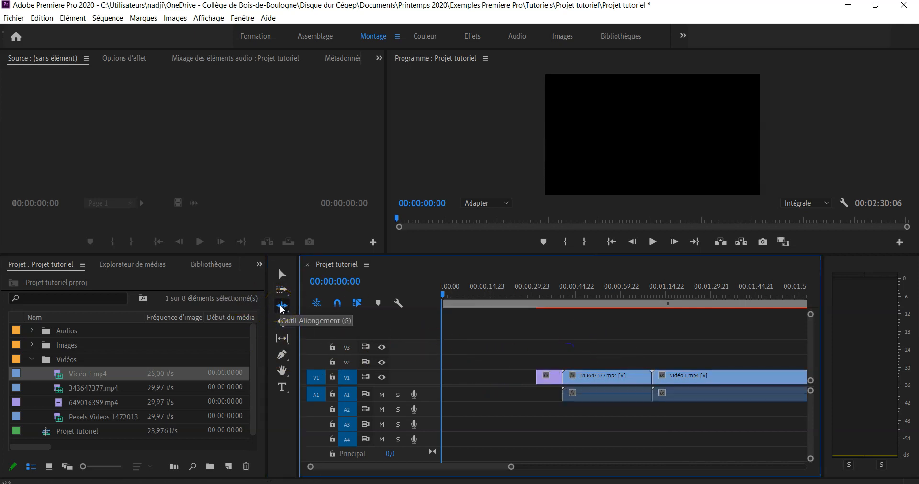
drag(560, 379, 507, 377)
click(550, 378)
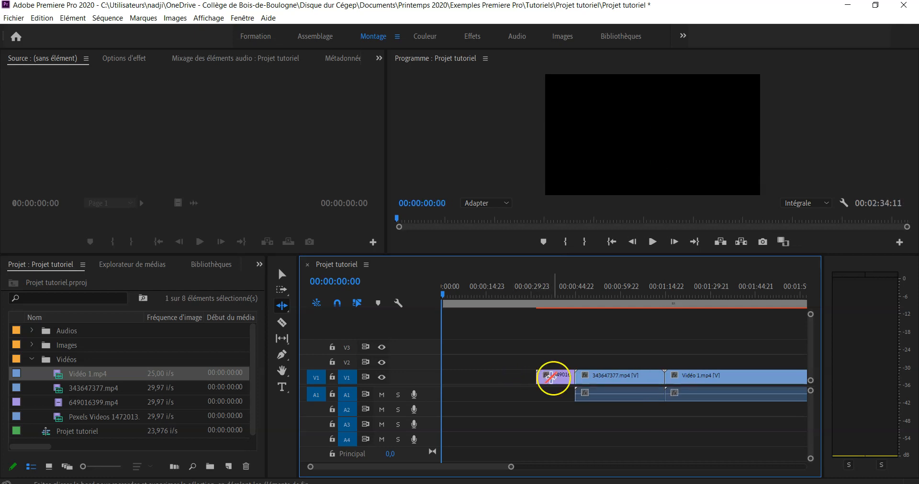
Place the playhead at 00:00:26:23 and split the 649016399.mp4 clip at about 00:00:33:22 with the Razor tool
click(543, 302)
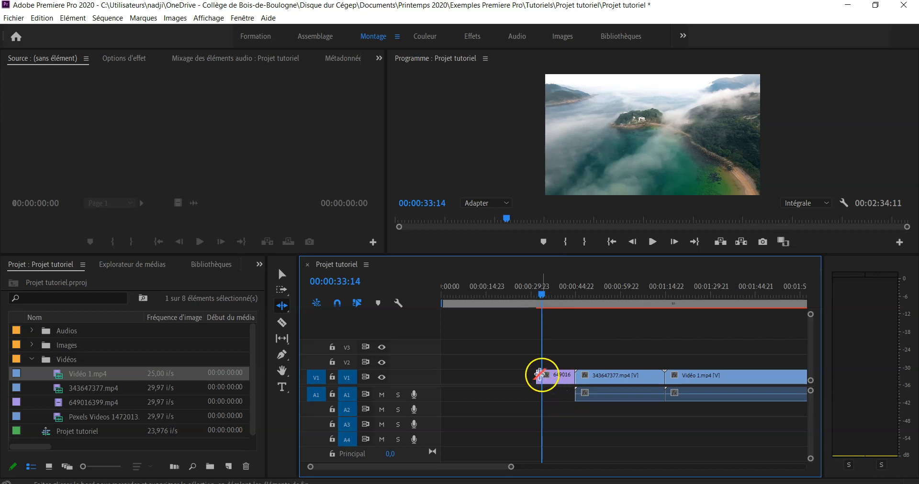
click(529, 296)
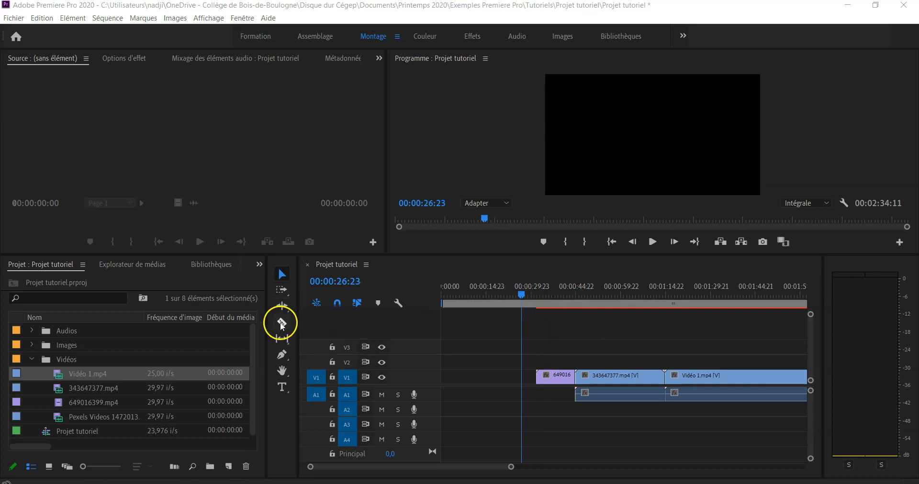
click(281, 324)
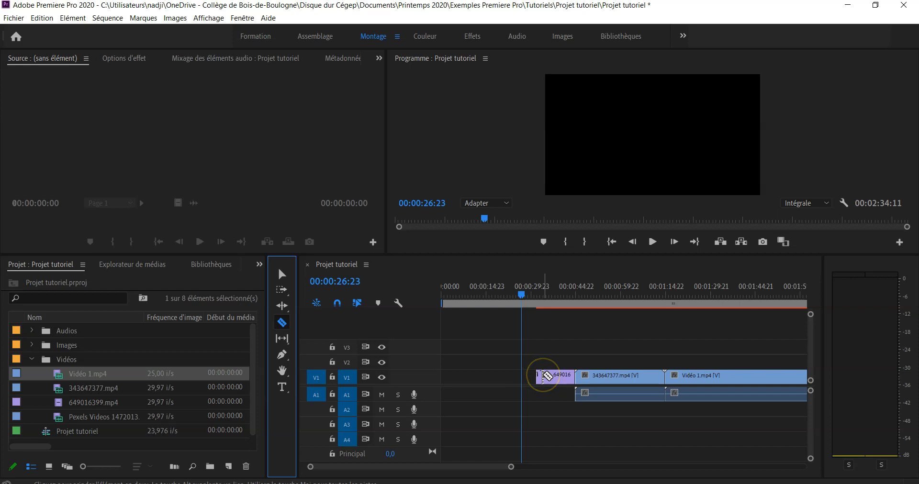
click(542, 379)
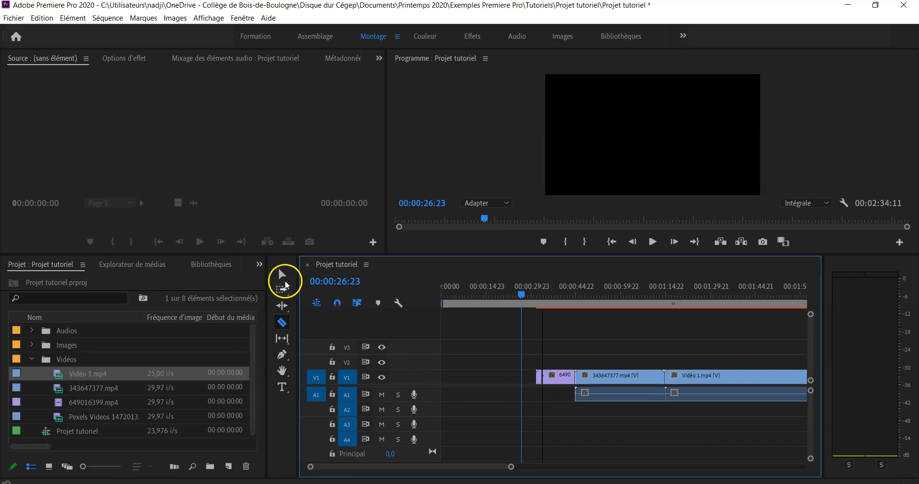
Cut the short first piece of the split 649016399.mp4 clip from V1, leaving the gap open
click(282, 275)
click(278, 276)
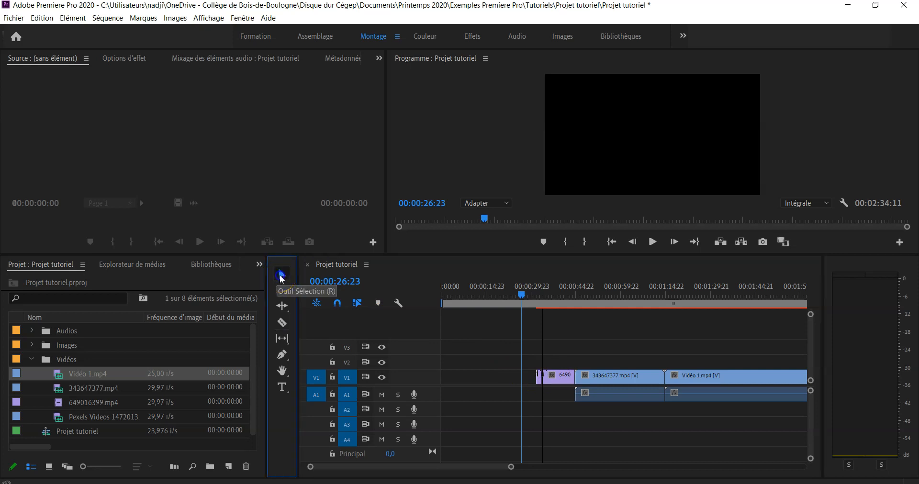
click(539, 378)
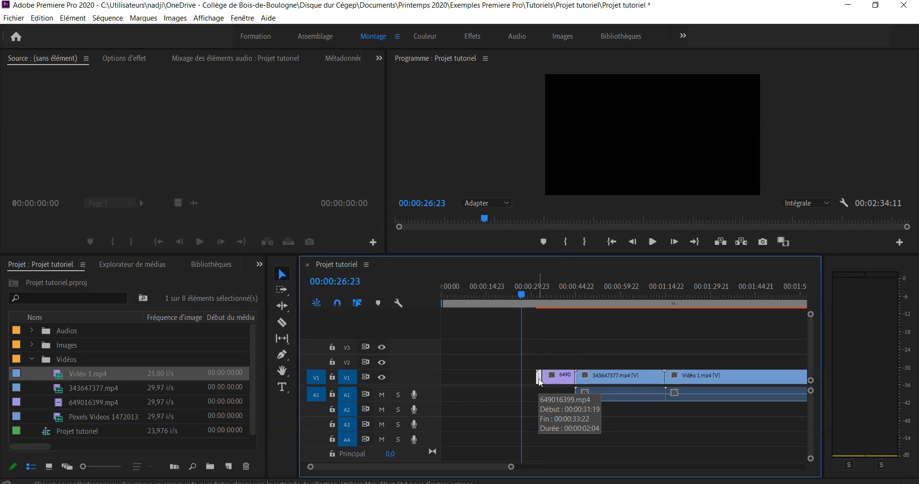
right_click(540, 382)
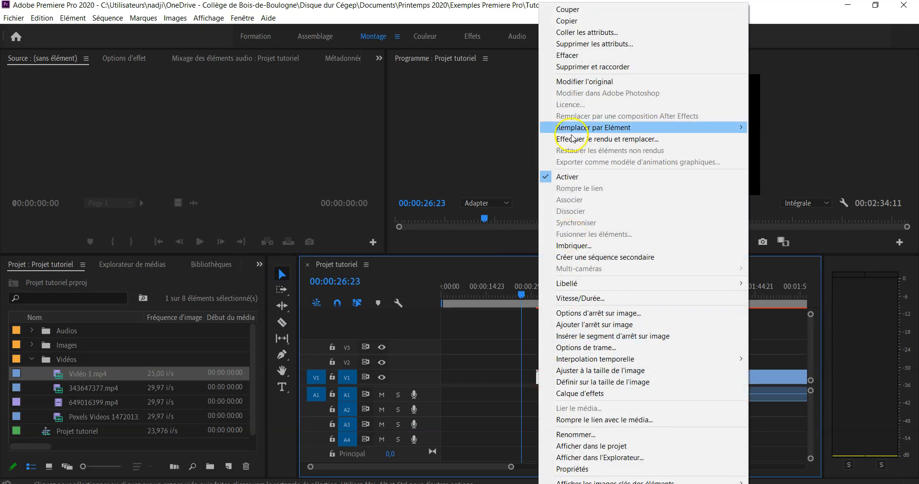
click(578, 11)
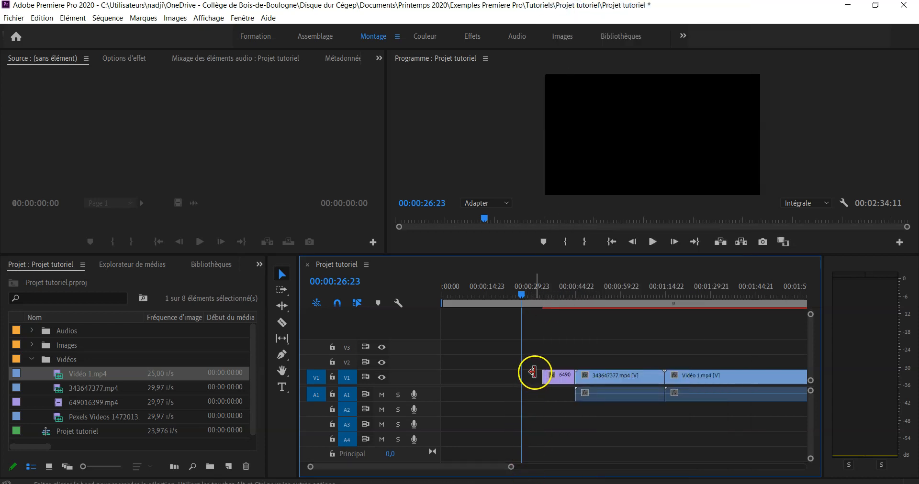
click(253, 330)
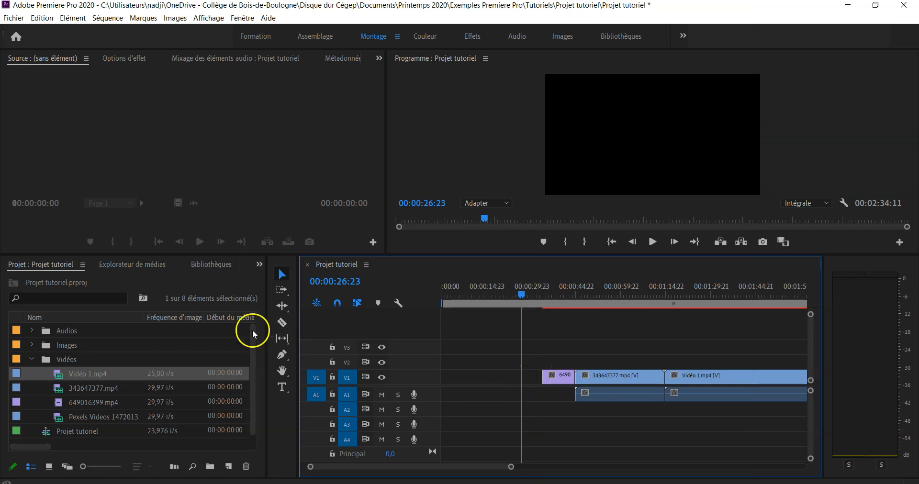
click(32, 467)
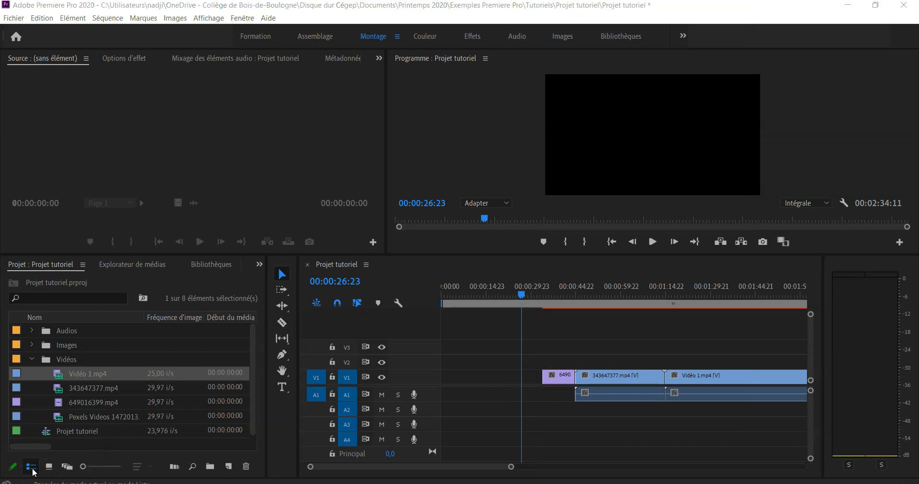